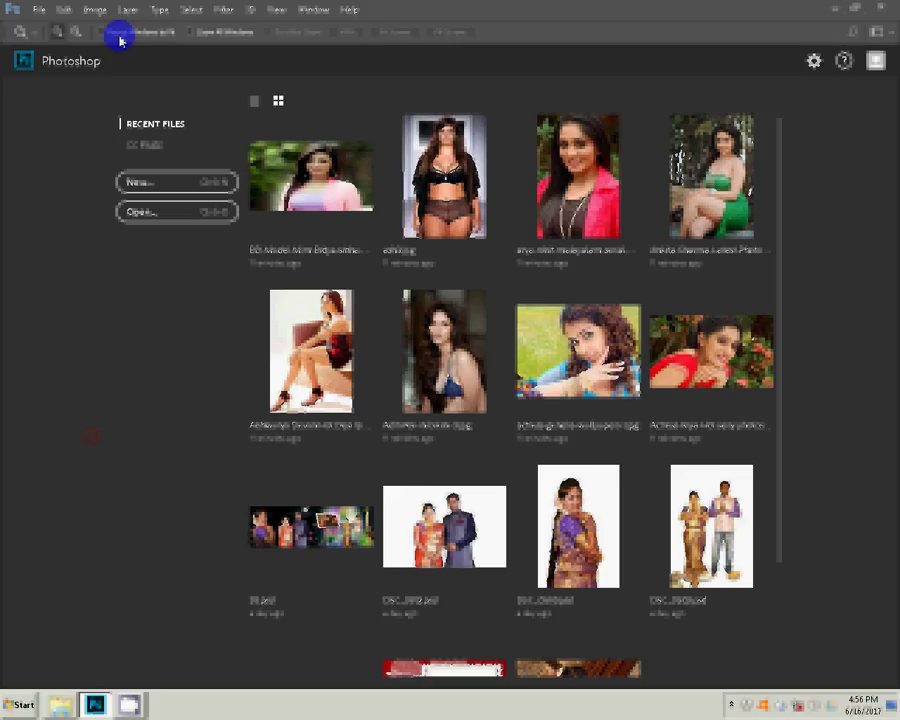
Open the Performance page of Photoshop's Preferences from the Edit menu.
click(64, 10)
mouse_move(120, 556)
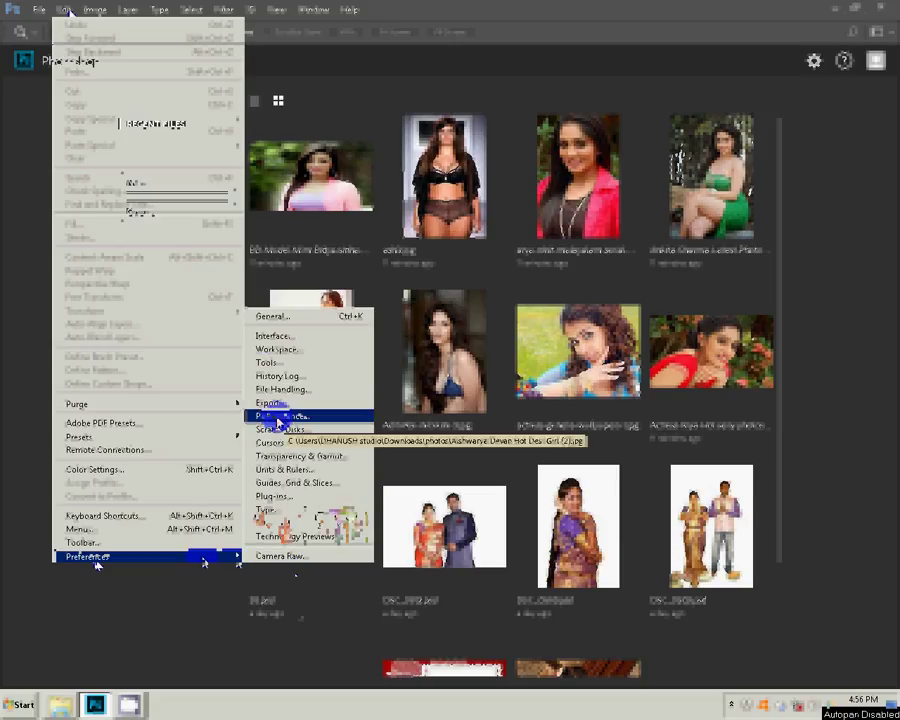
click(280, 418)
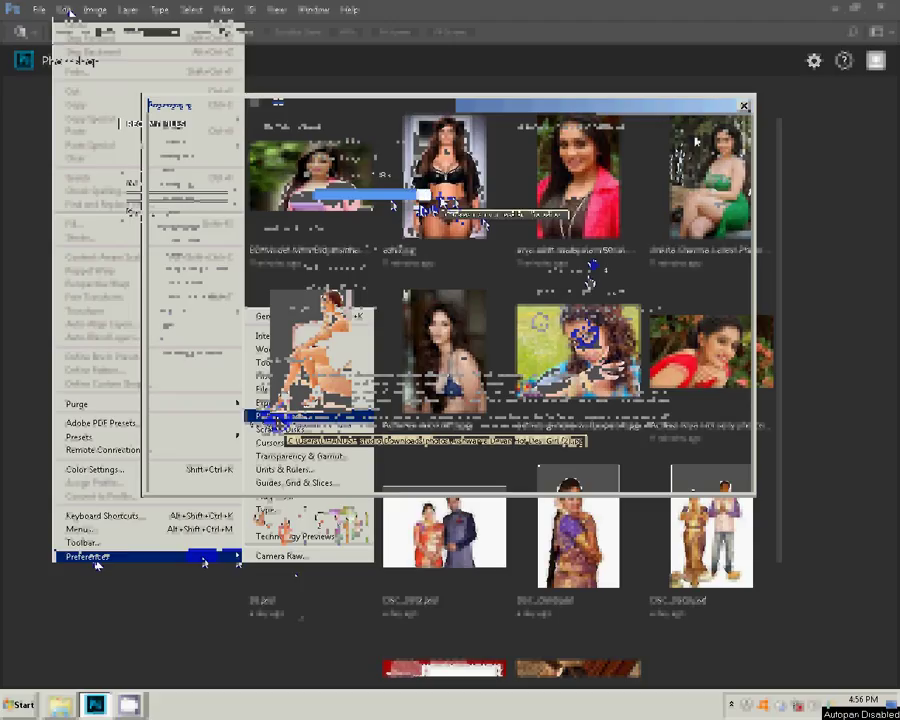
Open Contact Sheet II through the File > Automate commands.
click(40, 14)
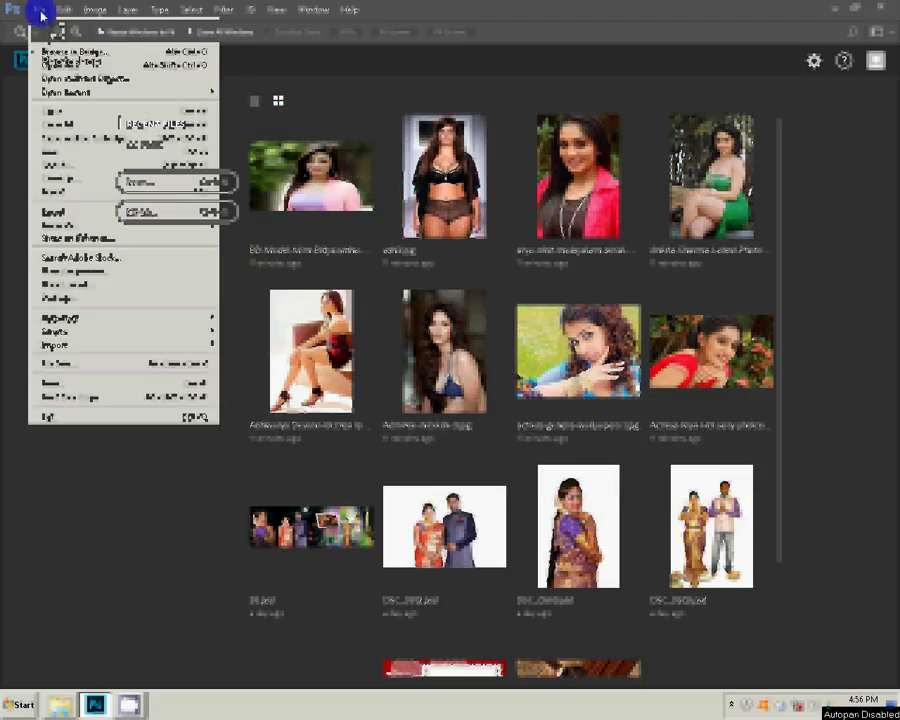
click(76, 320)
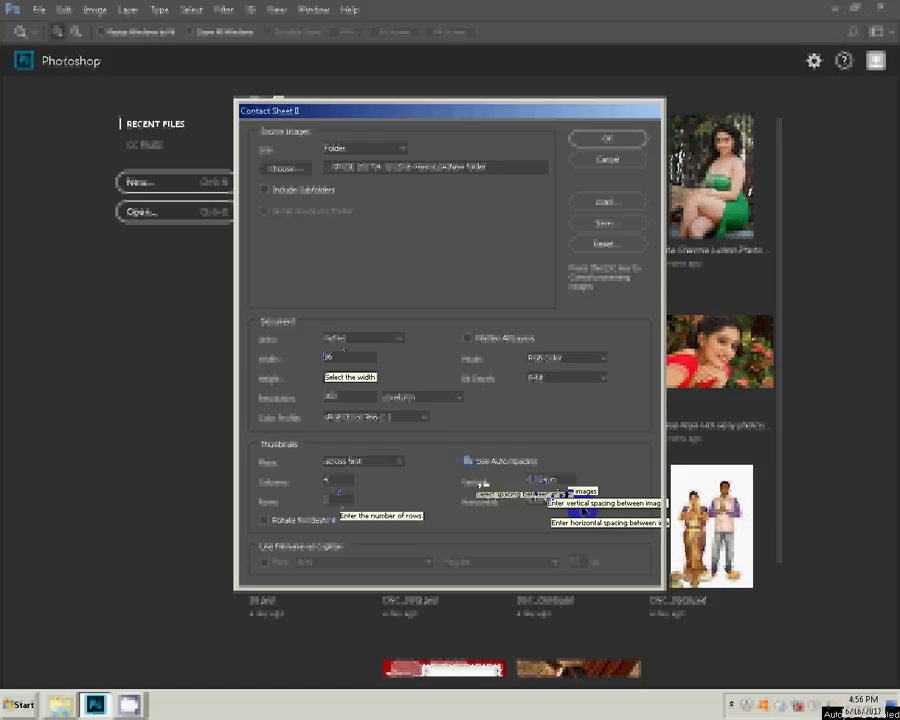
Enter 96 as the contact sheet resolution and bring up the Choose Folder window.
click(270, 408)
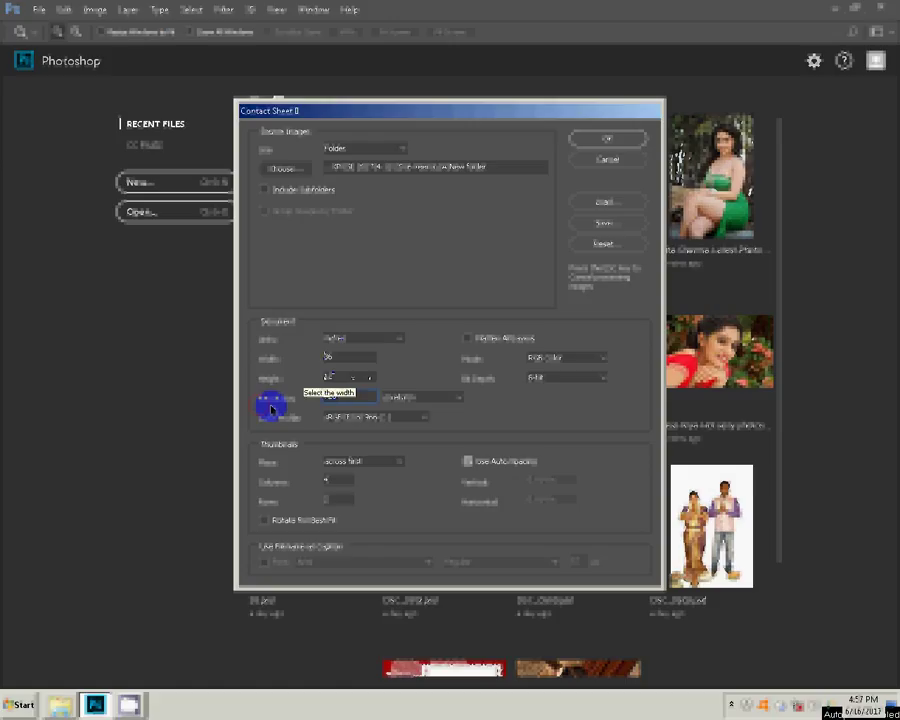
text(96)
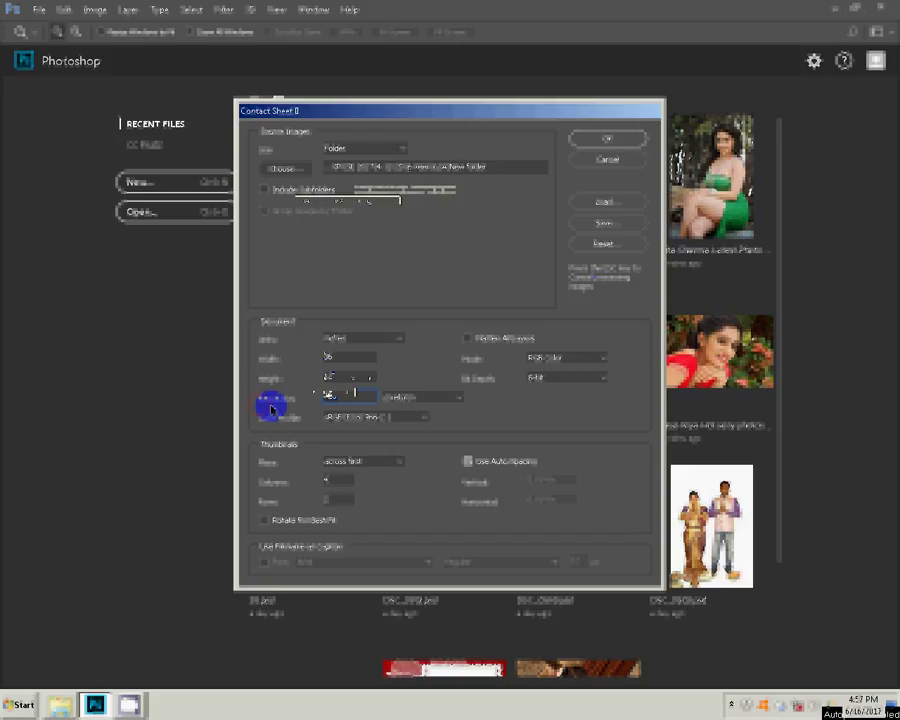
click(283, 170)
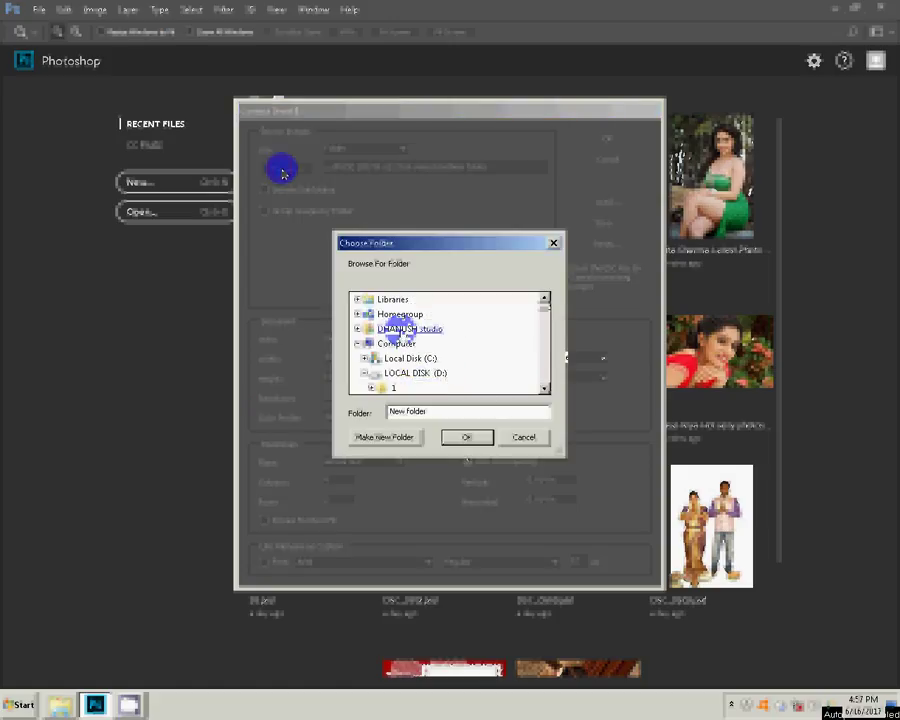
Confirm New Folder as the contact sheet's image source.
click(466, 438)
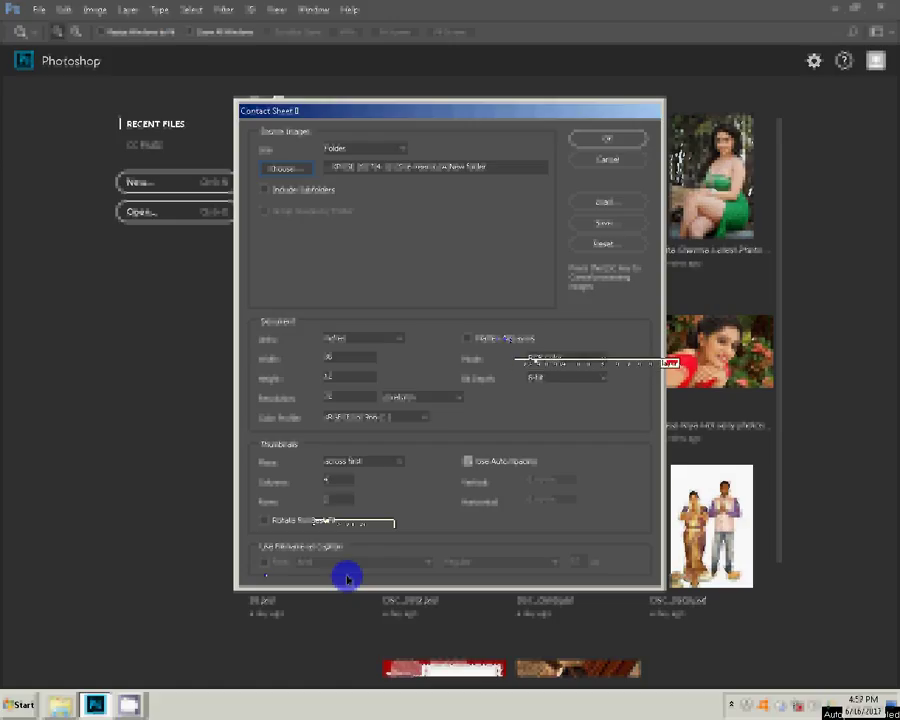
Toggle Flatten All Layers, include subfolders, and run Contact Sheet II.
click(467, 338)
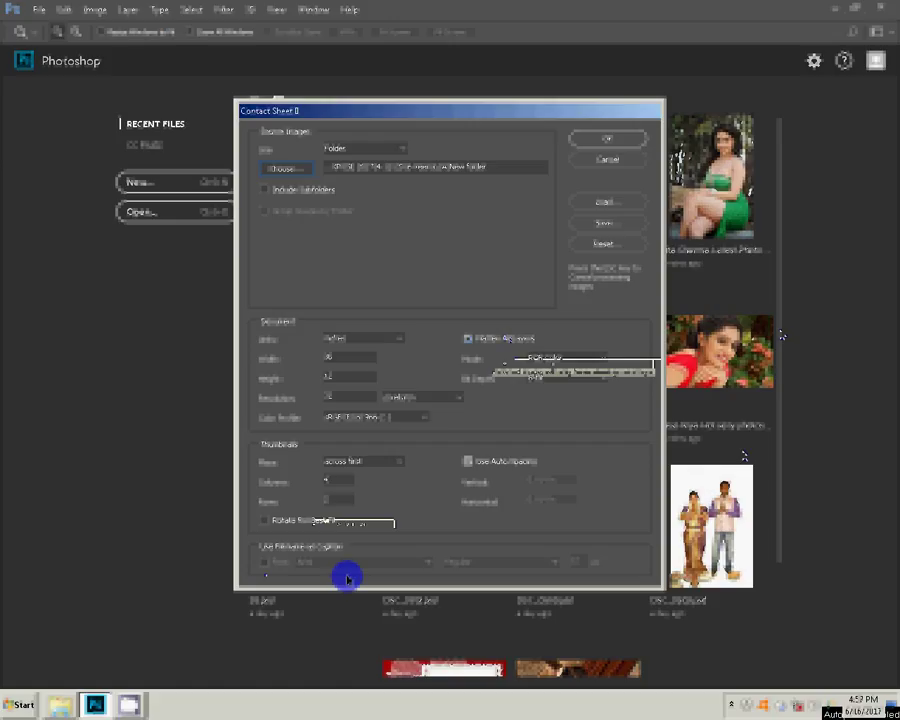
click(264, 189)
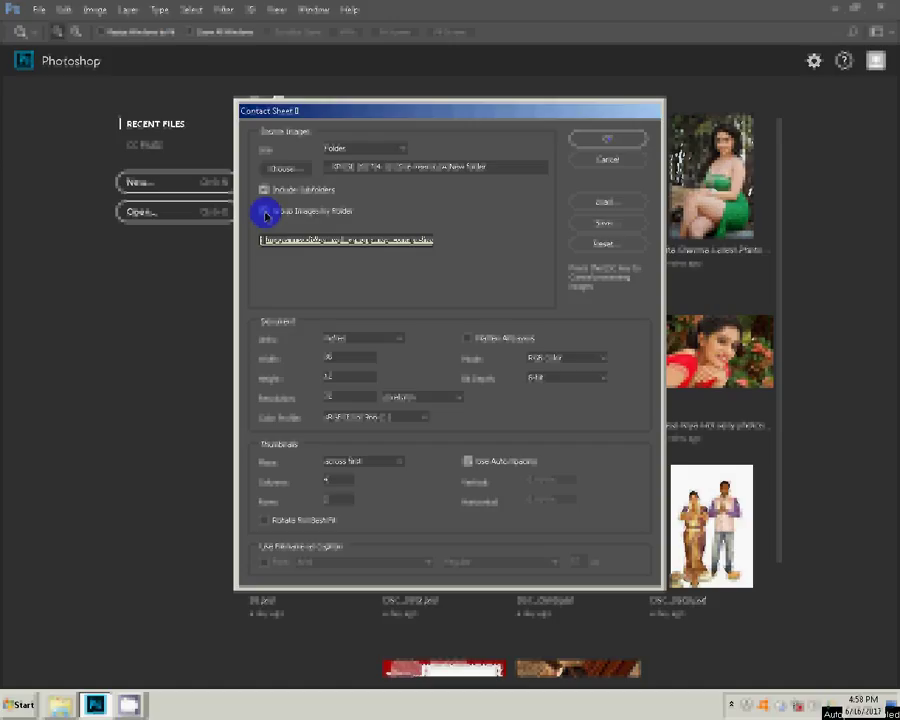
key(Return)
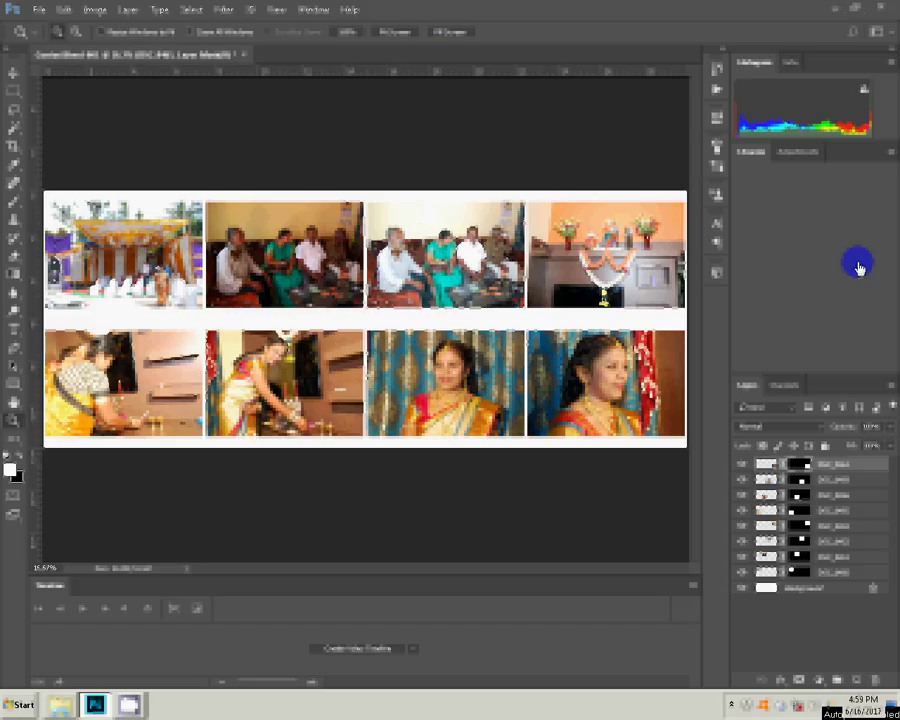
Move the top-right photo down so the woman's portrait fills the right column.
key(v)
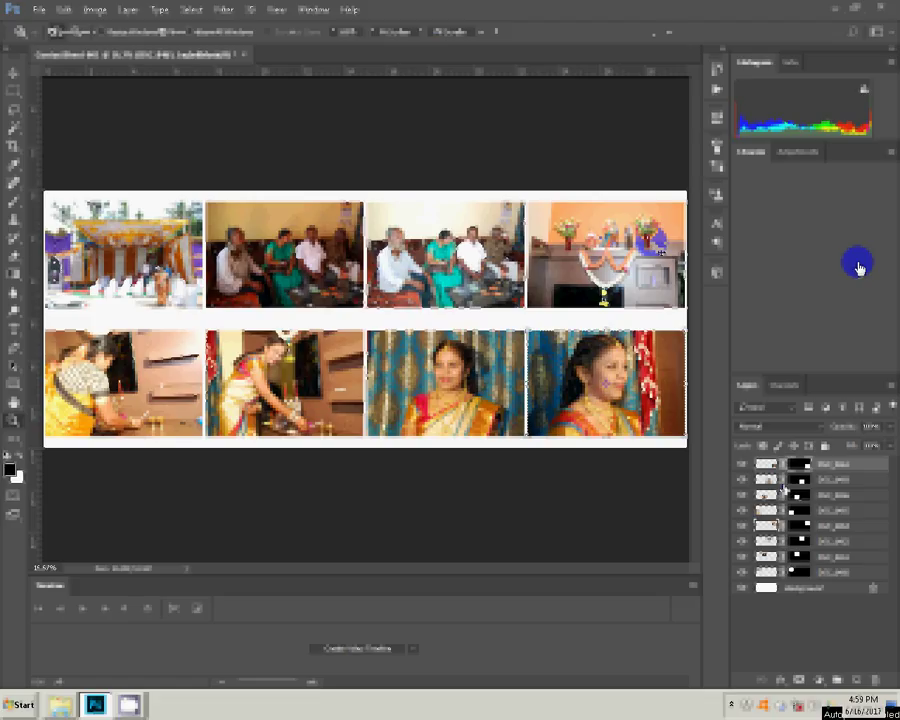
click(741, 527)
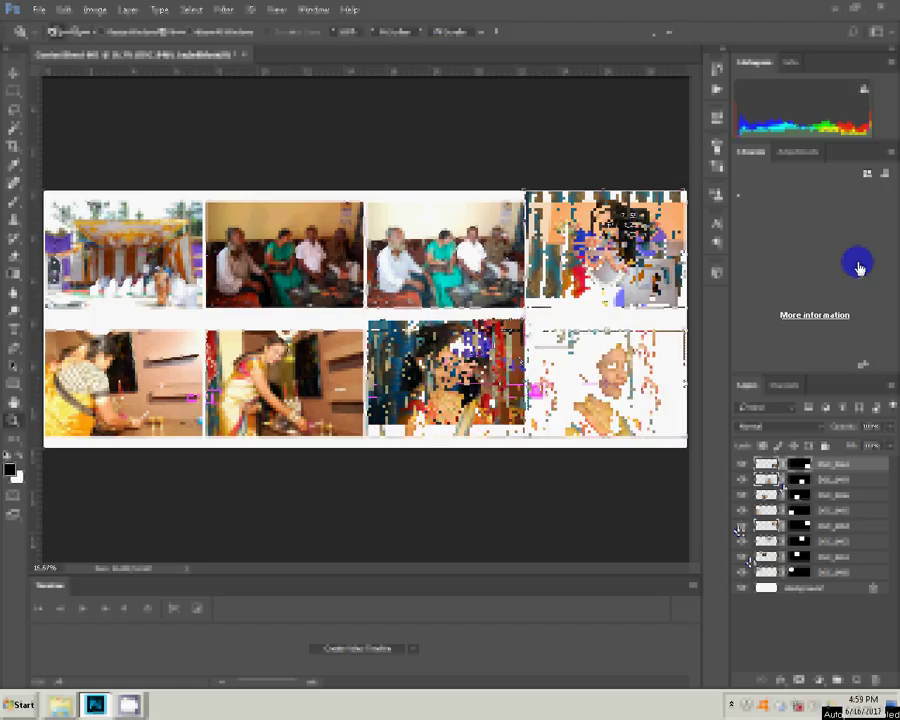
key(v)
drag(604, 230, 597, 350)
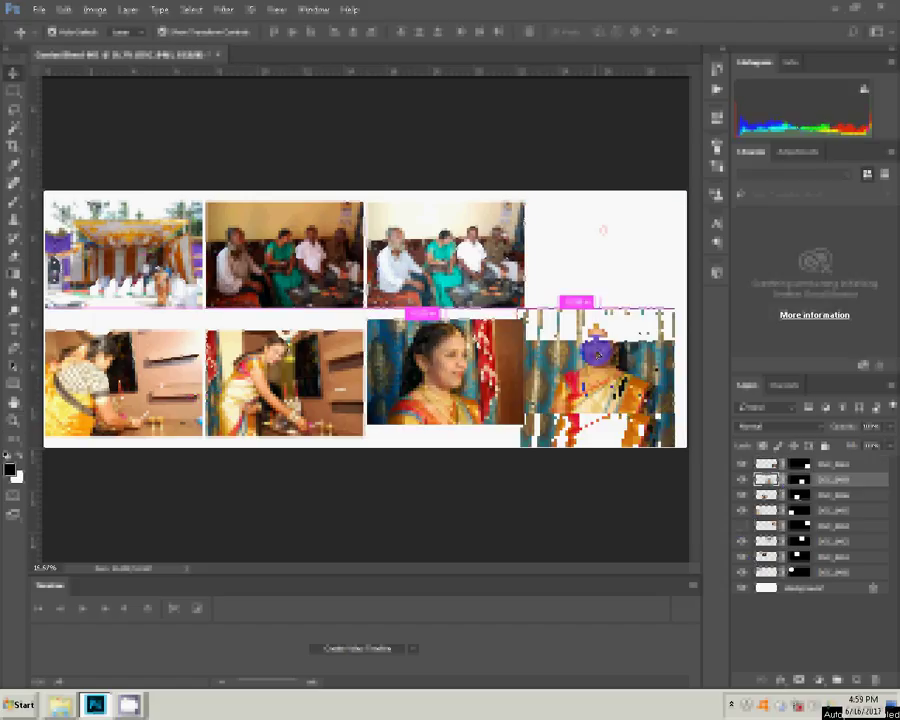
key(ctrl+z)
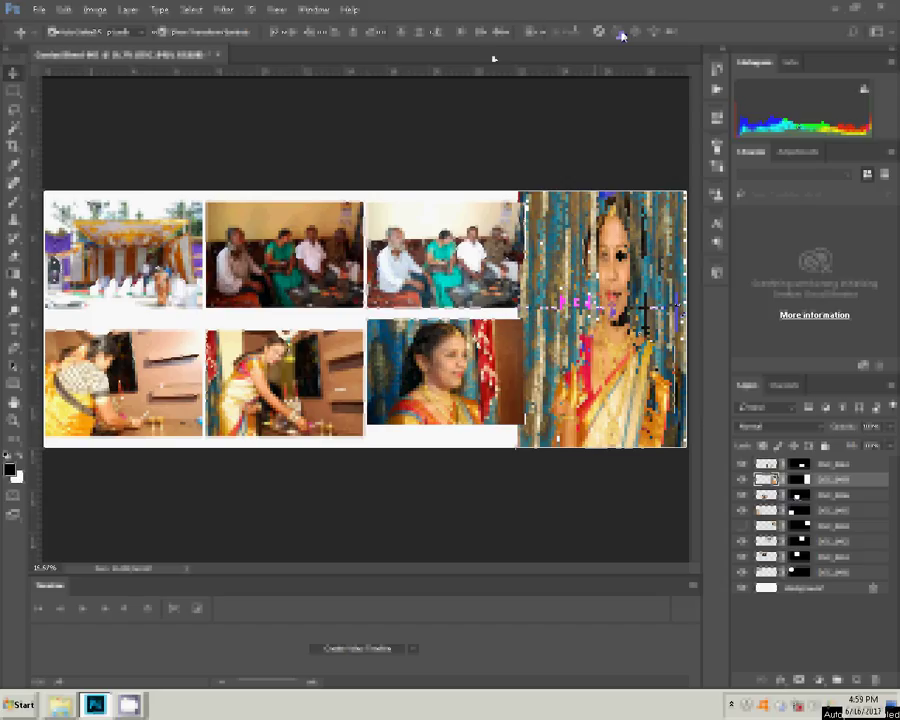
Duplicate the portrait layer, select its mask, and swap colours so white is in front.
key(ctrl+j)
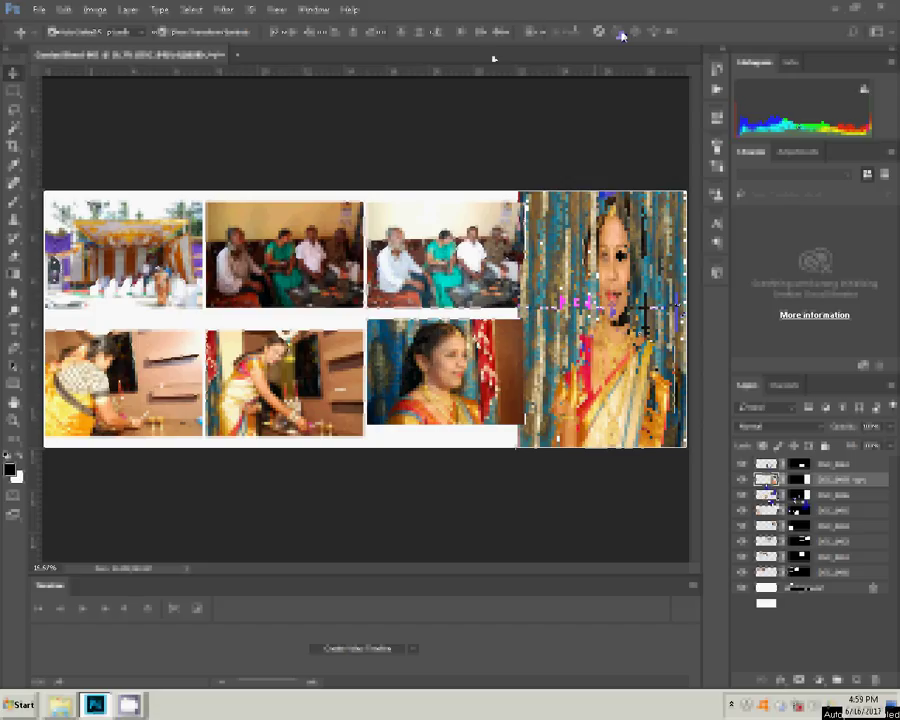
click(800, 496)
key(x)
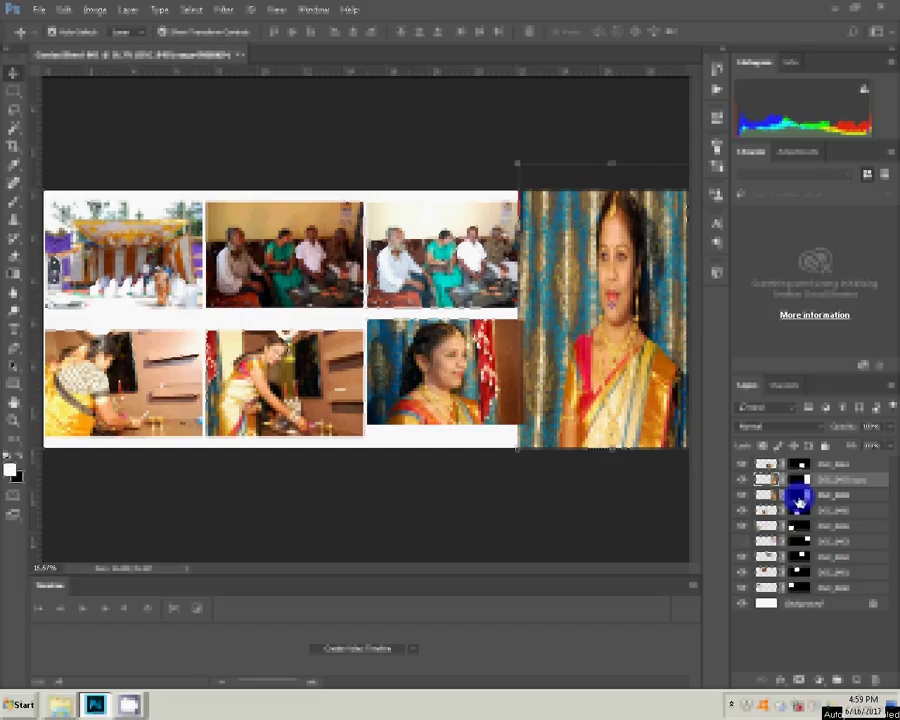
right_click(800, 496)
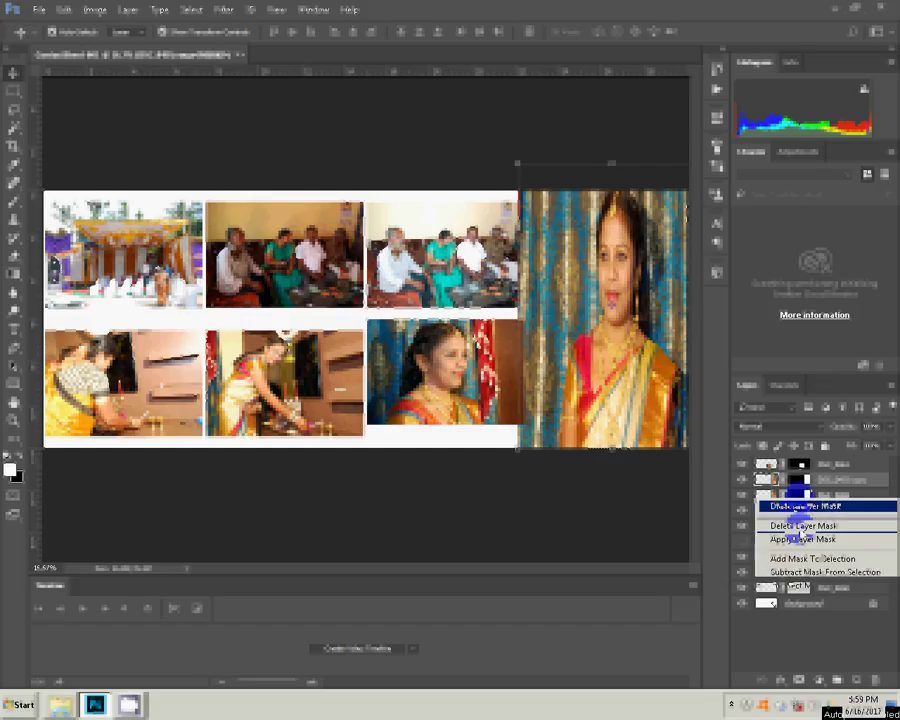
Blur the portrait's layer mask with a Box Blur of about 20 radius, then swap colours.
click(800, 508)
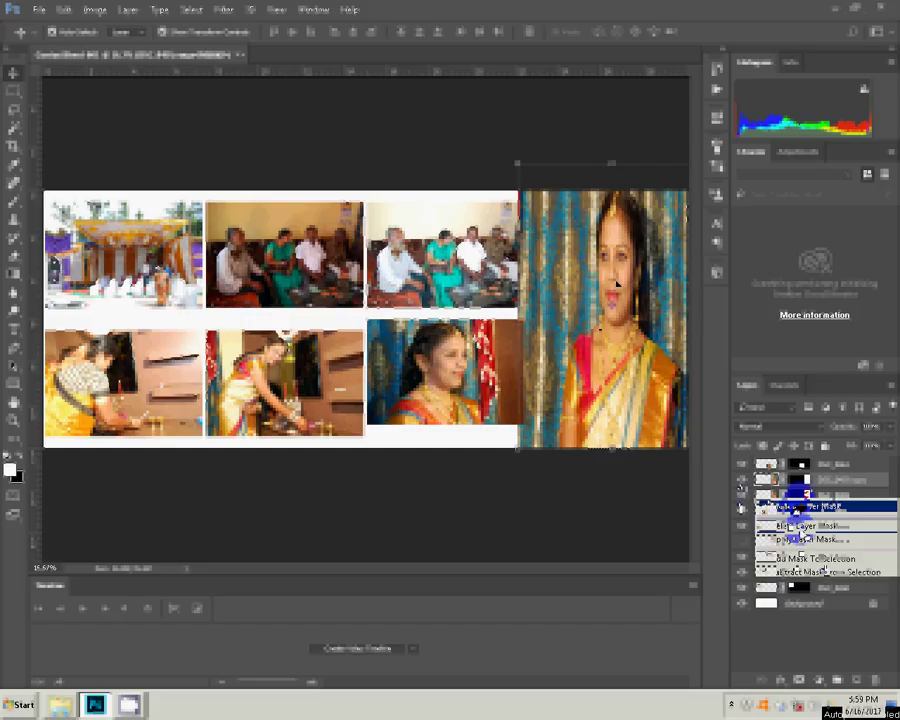
click(222, 10)
mouse_move(240, 164)
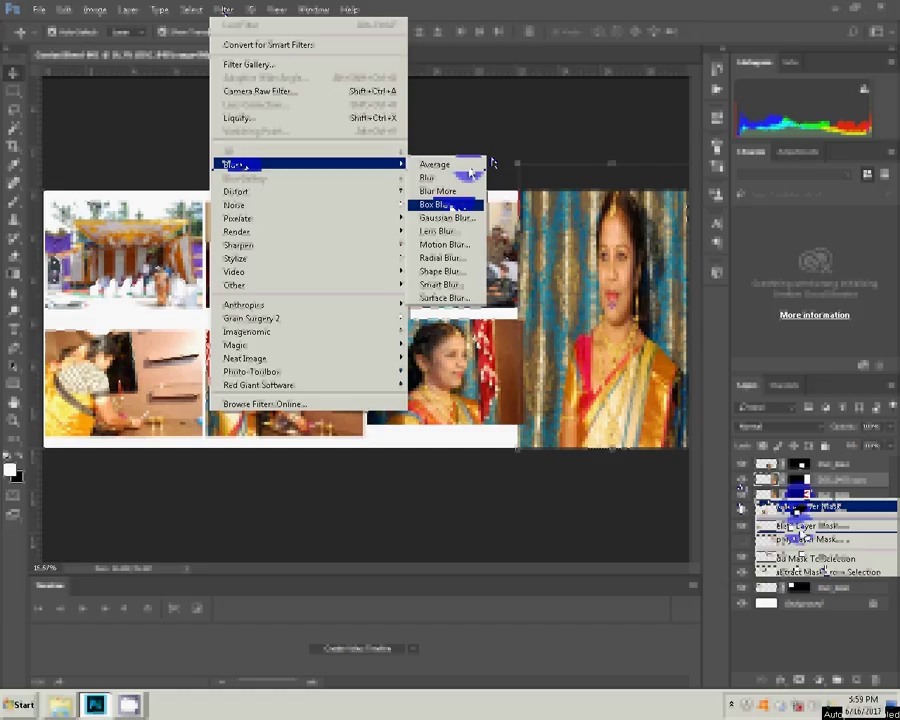
click(450, 205)
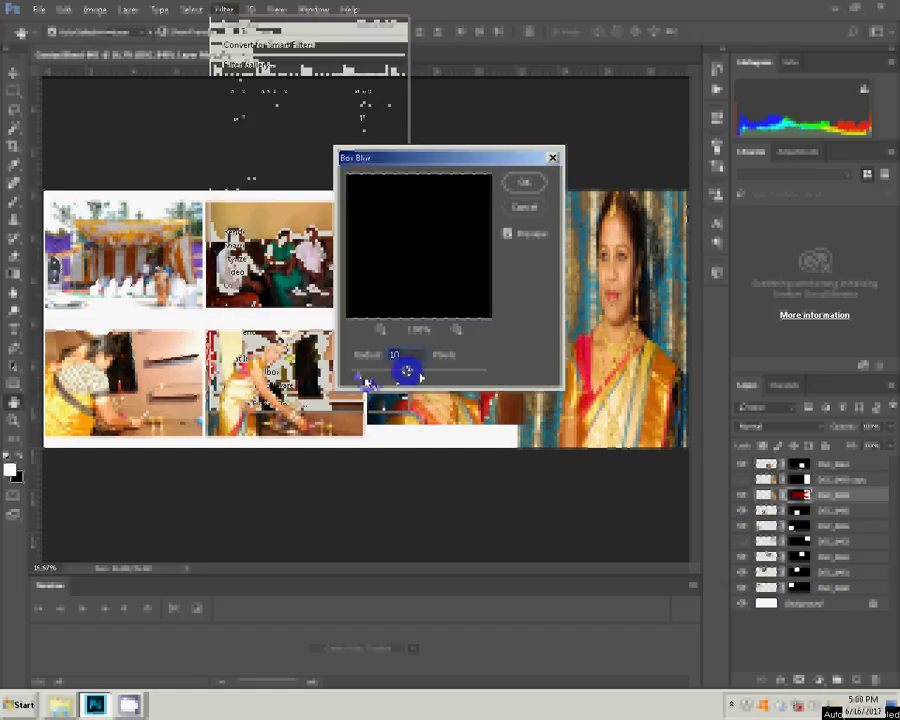
drag(420, 376, 421, 378)
click(520, 186)
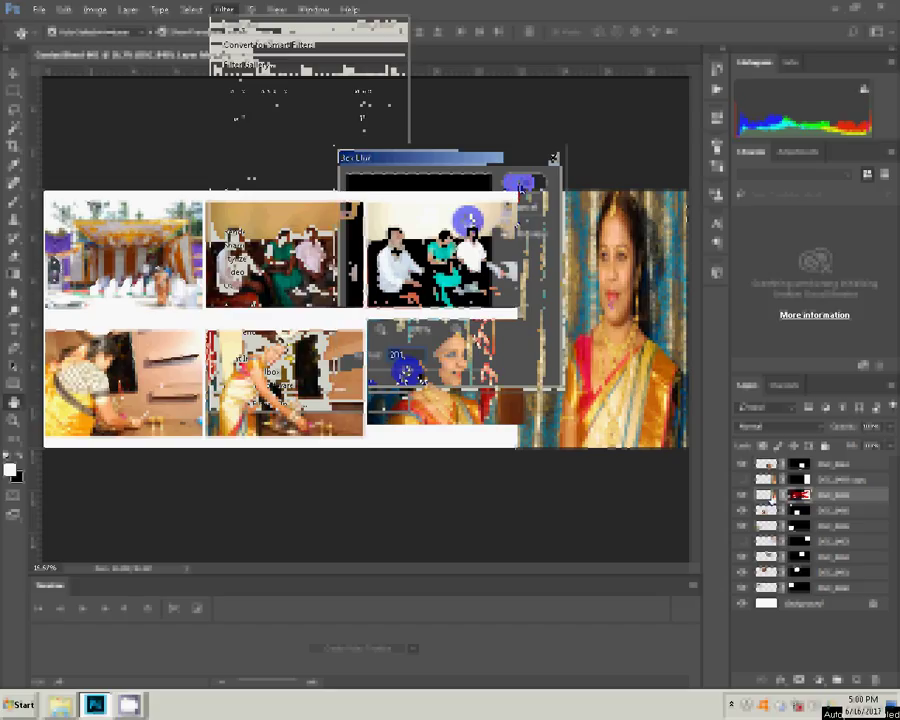
key(x)
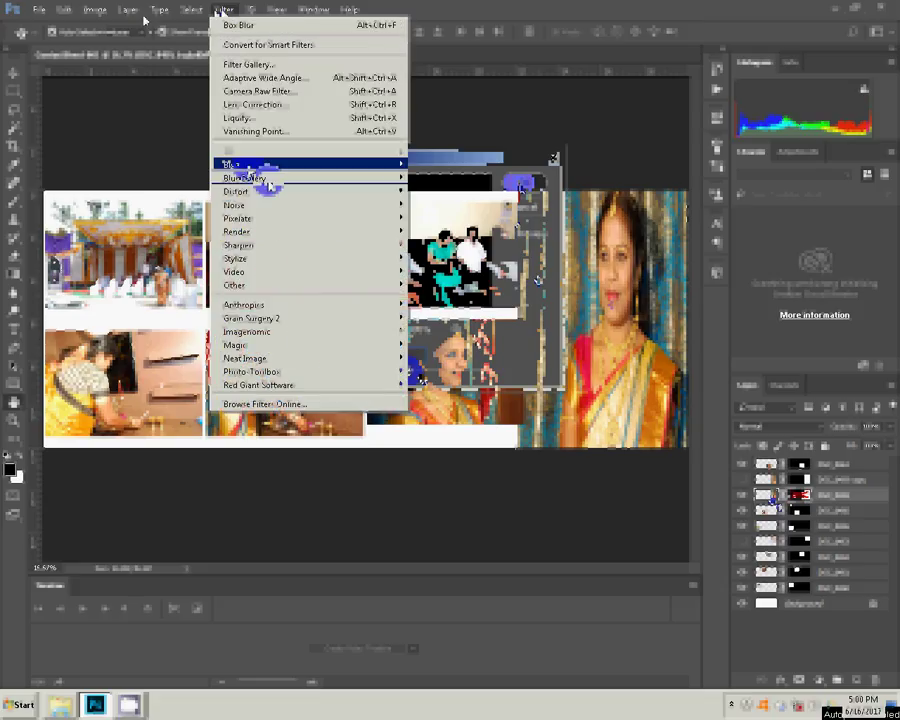
mouse_move(300, 164)
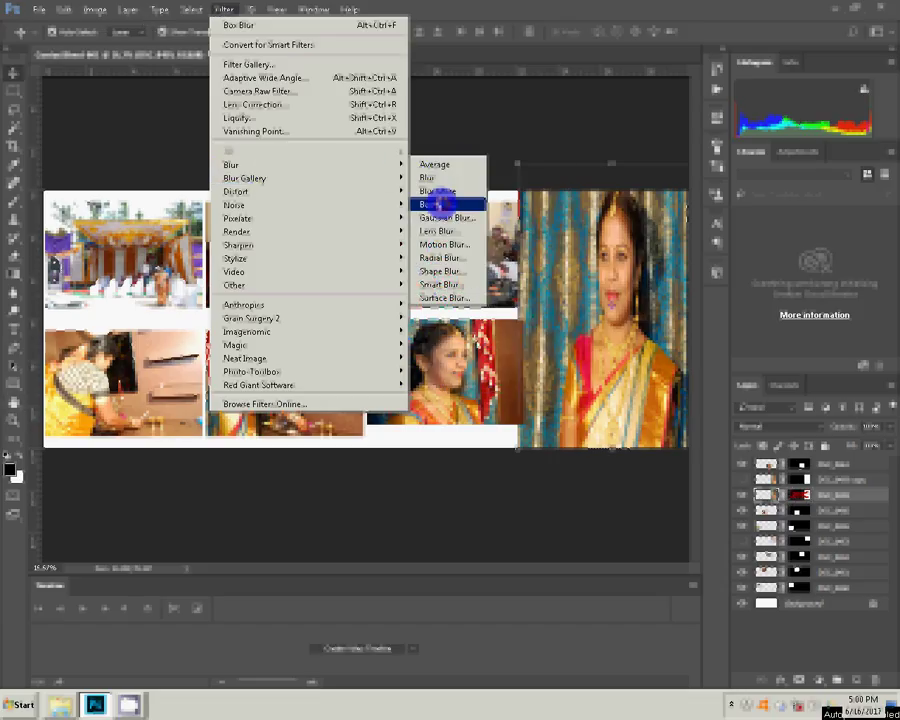
Reapply Box Blur to the next layer mask, then choose the Eyedropper tool.
click(441, 204)
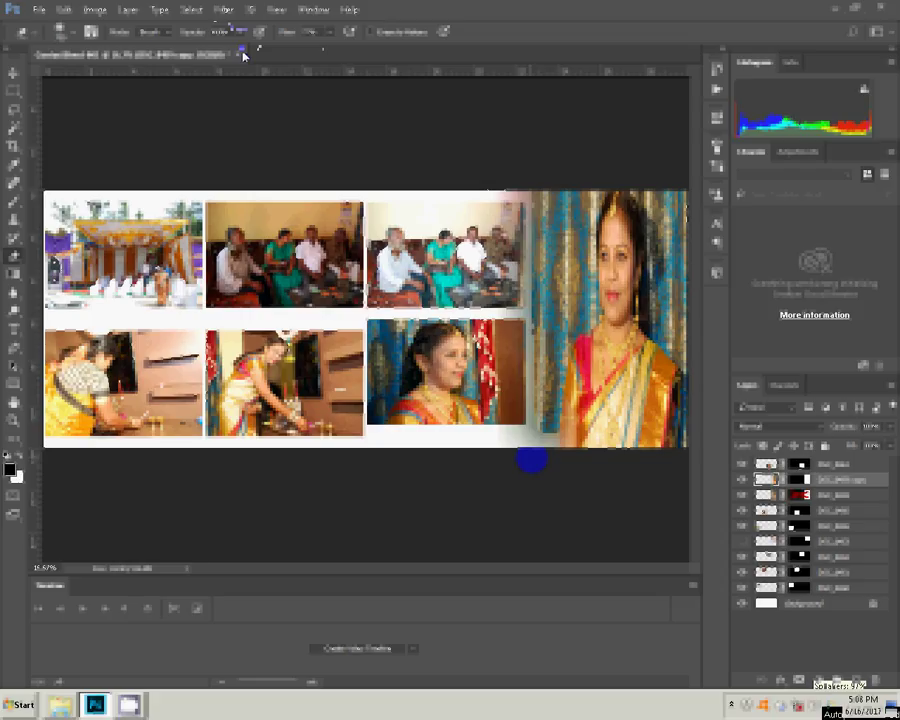
click(20, 173)
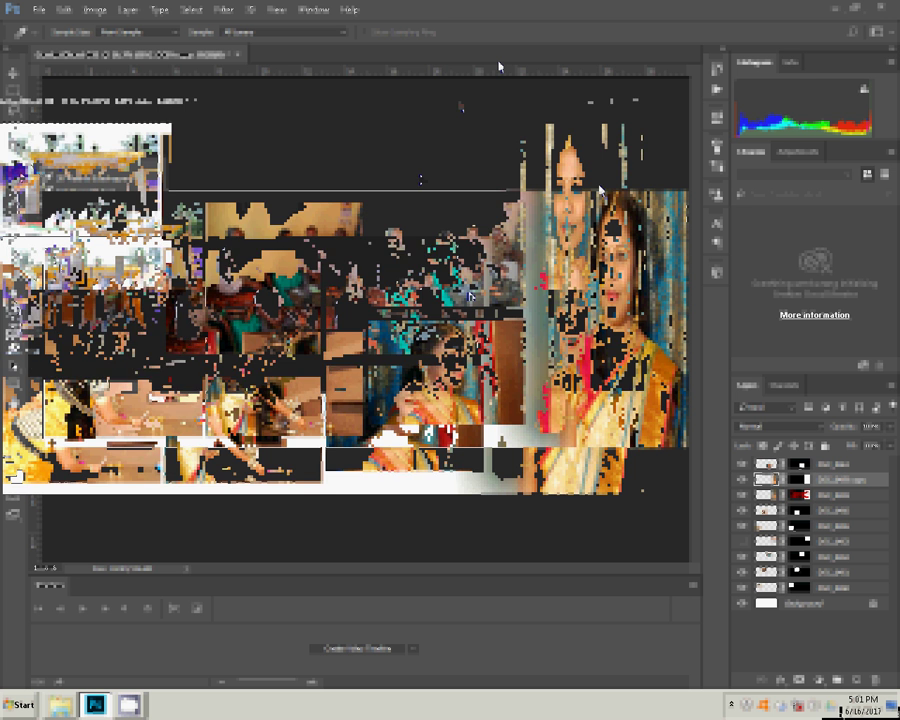
Close the collage without saving and switch to a different workspace layout.
key(ctrl+w)
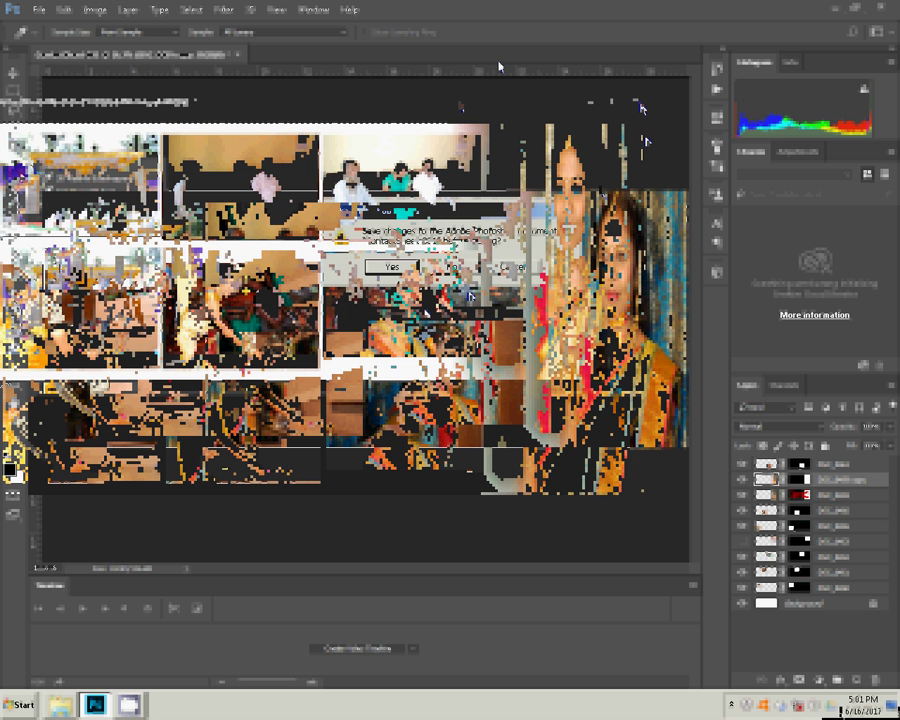
click(456, 267)
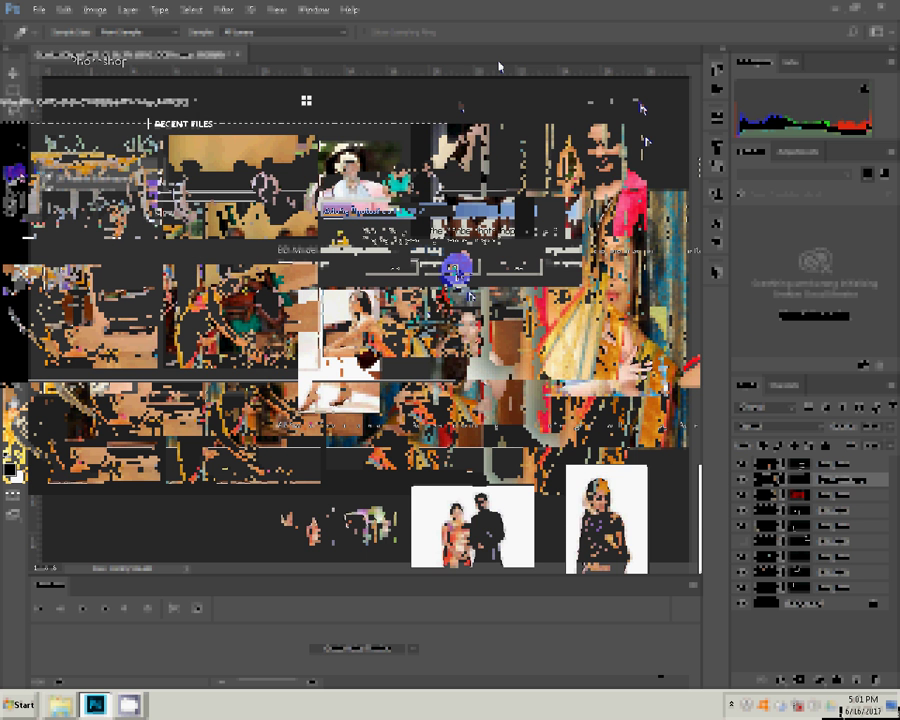
click(872, 62)
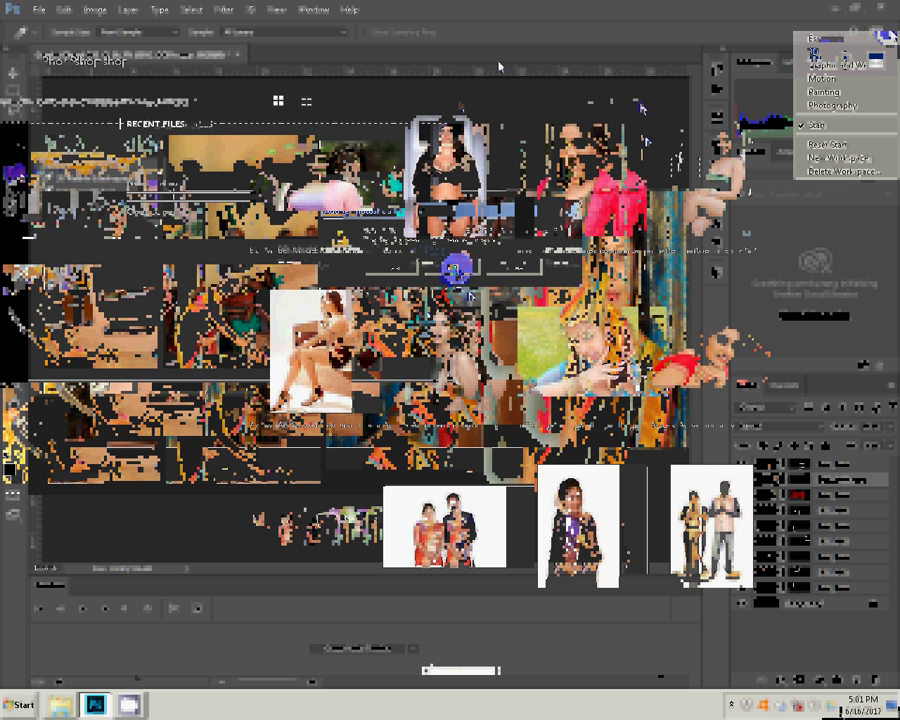
click(831, 40)
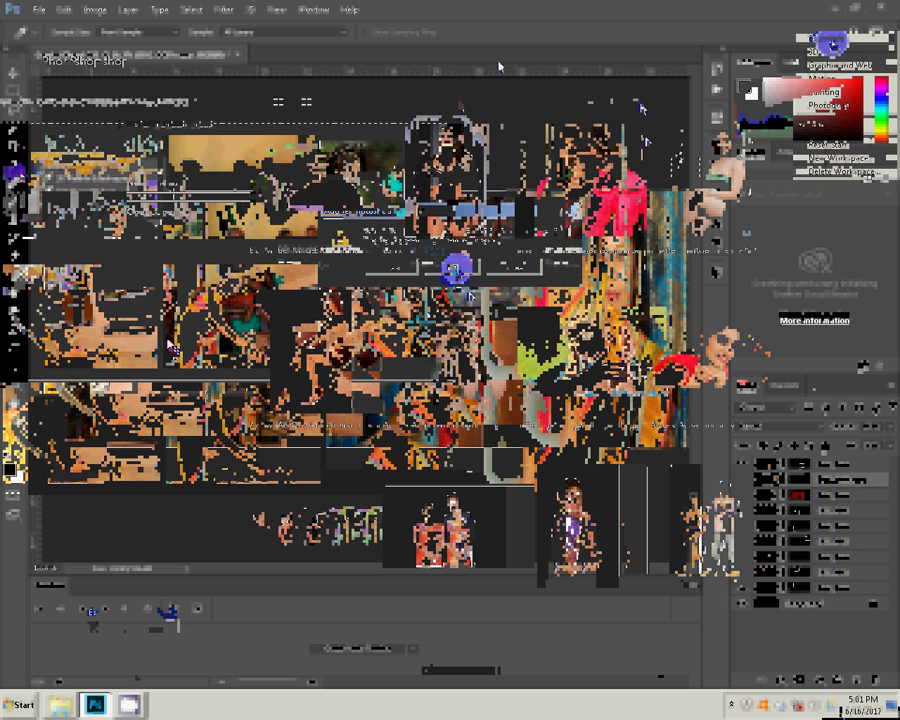
Cancel the File Open browser and drag the teal-outfit portrait into Photoshop.
click(455, 268)
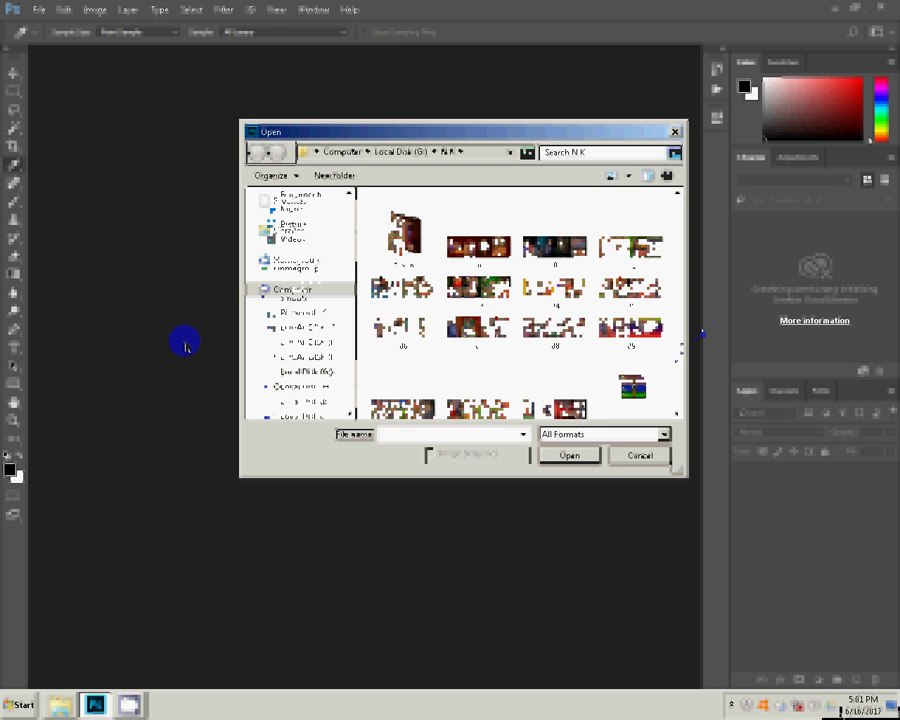
click(636, 457)
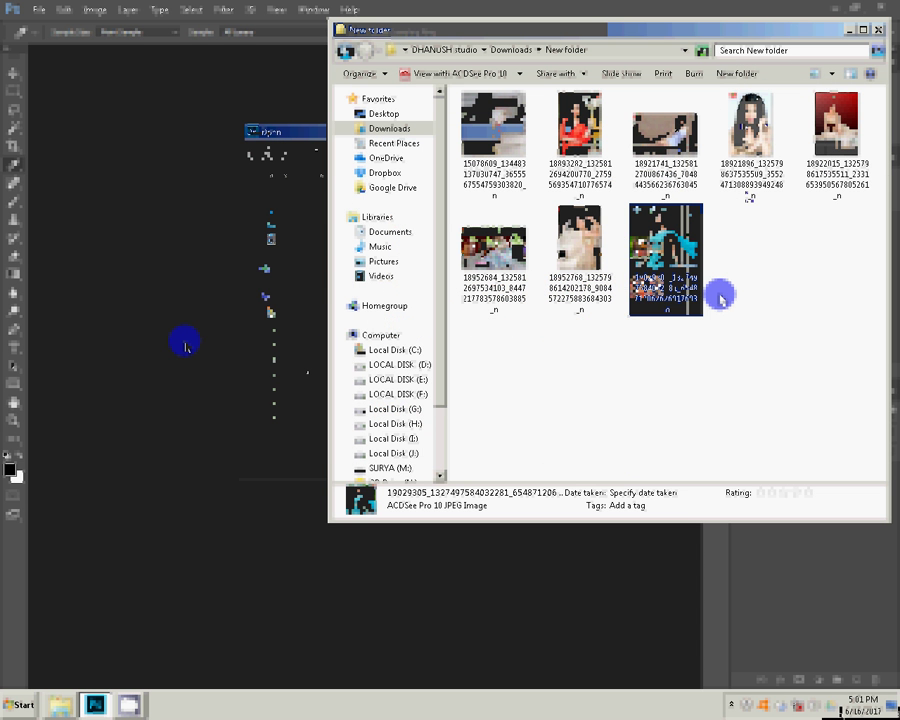
key(Up)
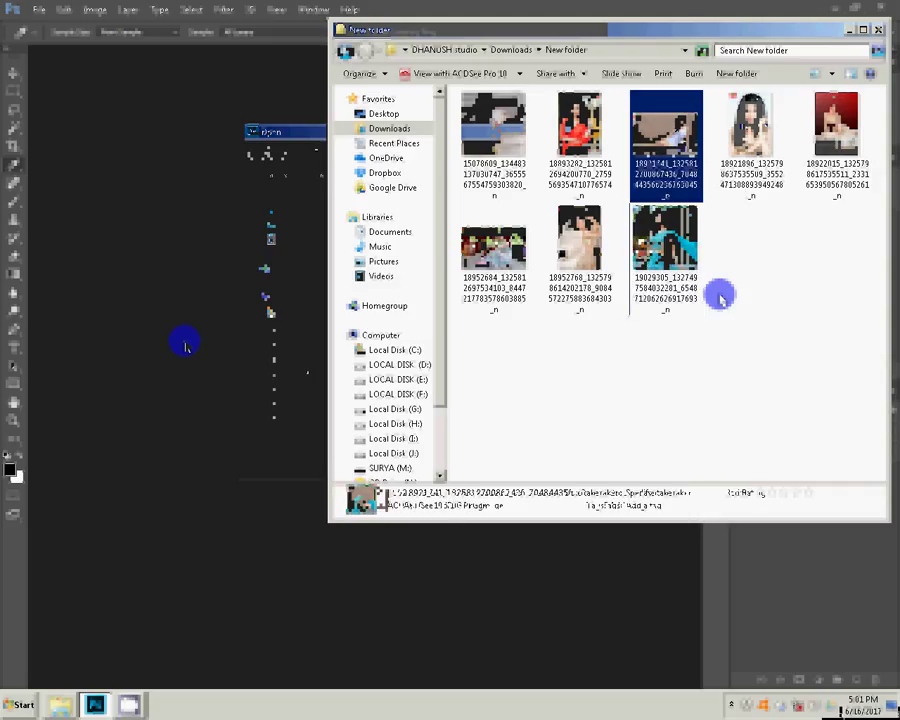
drag(665, 245, 195, 470)
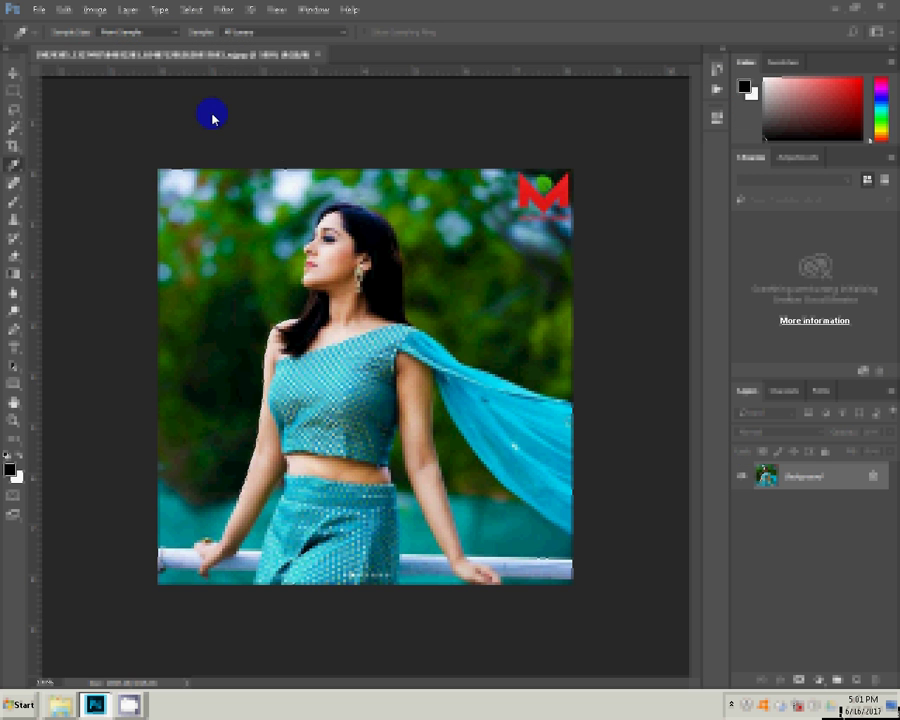
Start Select > Focus Area on the portrait, then close Photoshop after it crashes.
click(190, 10)
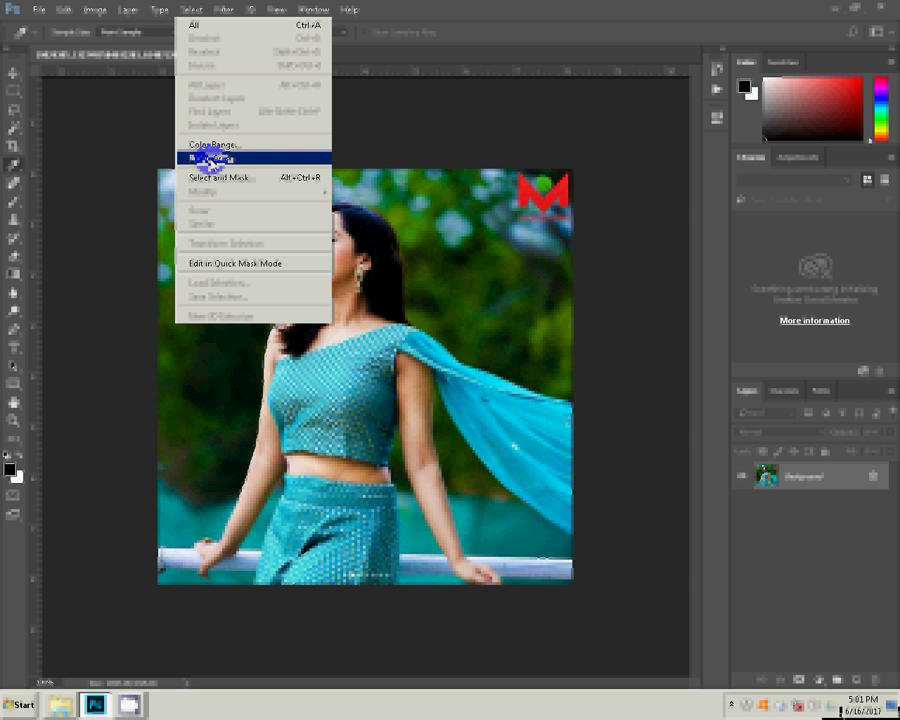
click(210, 158)
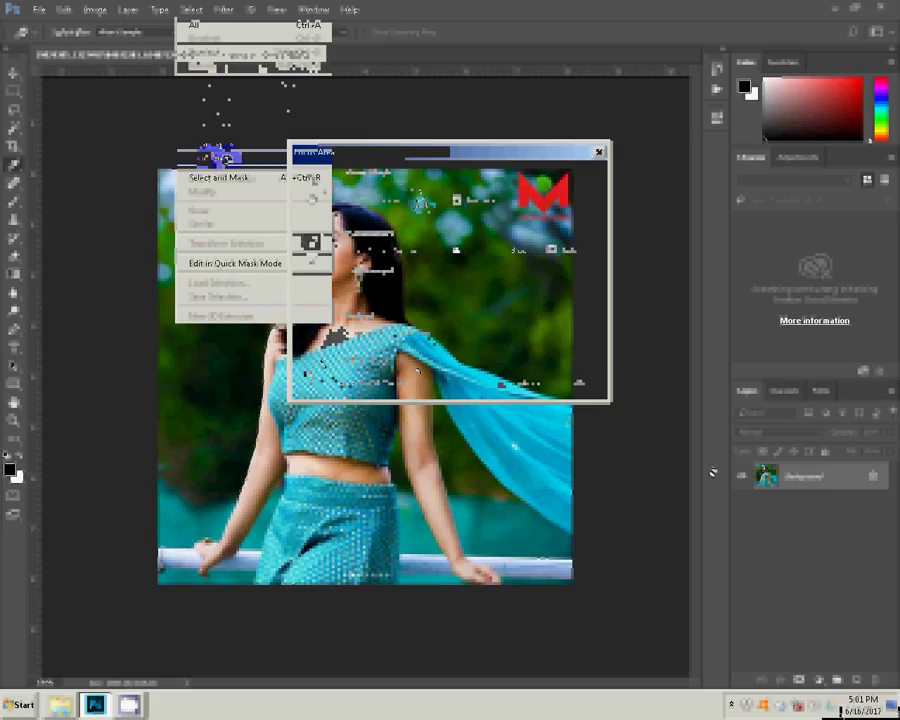
click(712, 472)
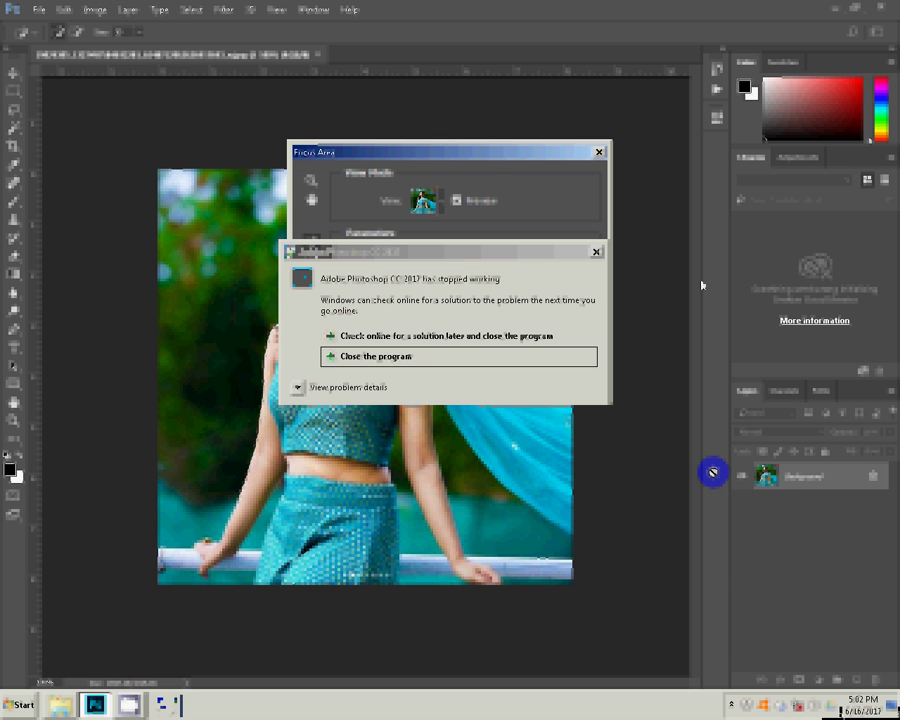
click(345, 356)
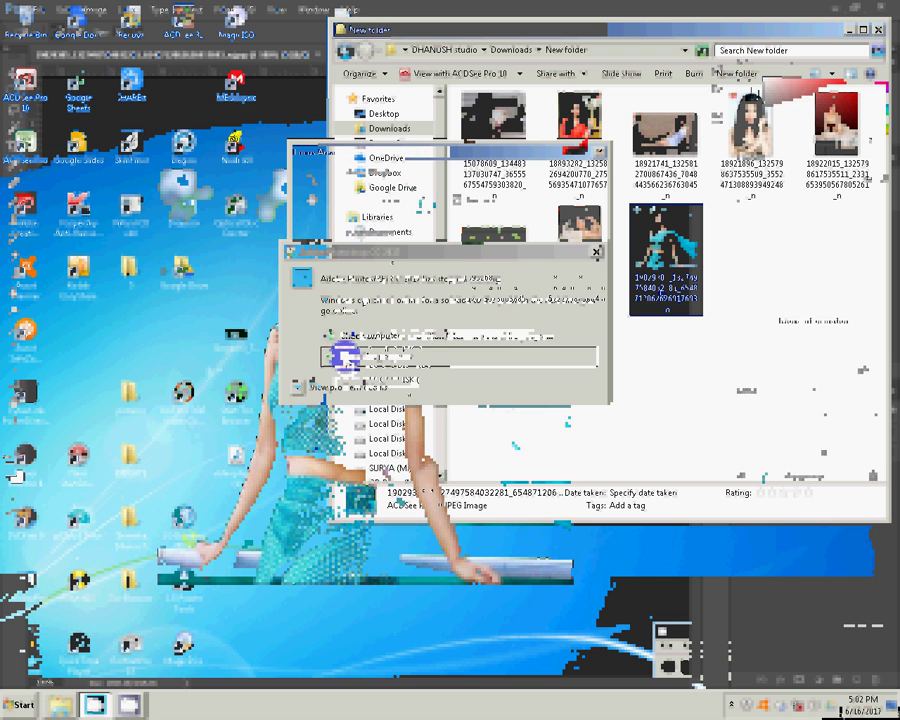